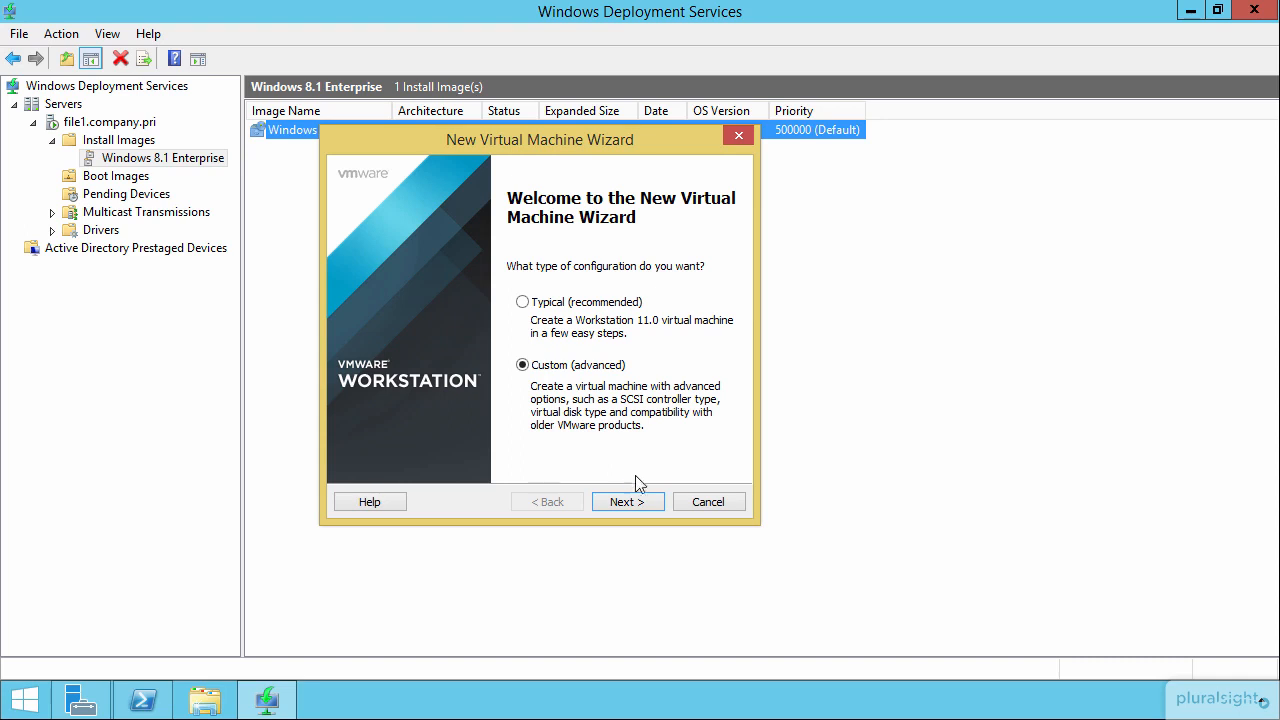
Step: Configure a custom Workstation 11.0 virtual machine with a Windows 8 x64 guest, leaving the operating system to install later
{"action": "left_click", "coordinate": [628, 502]}
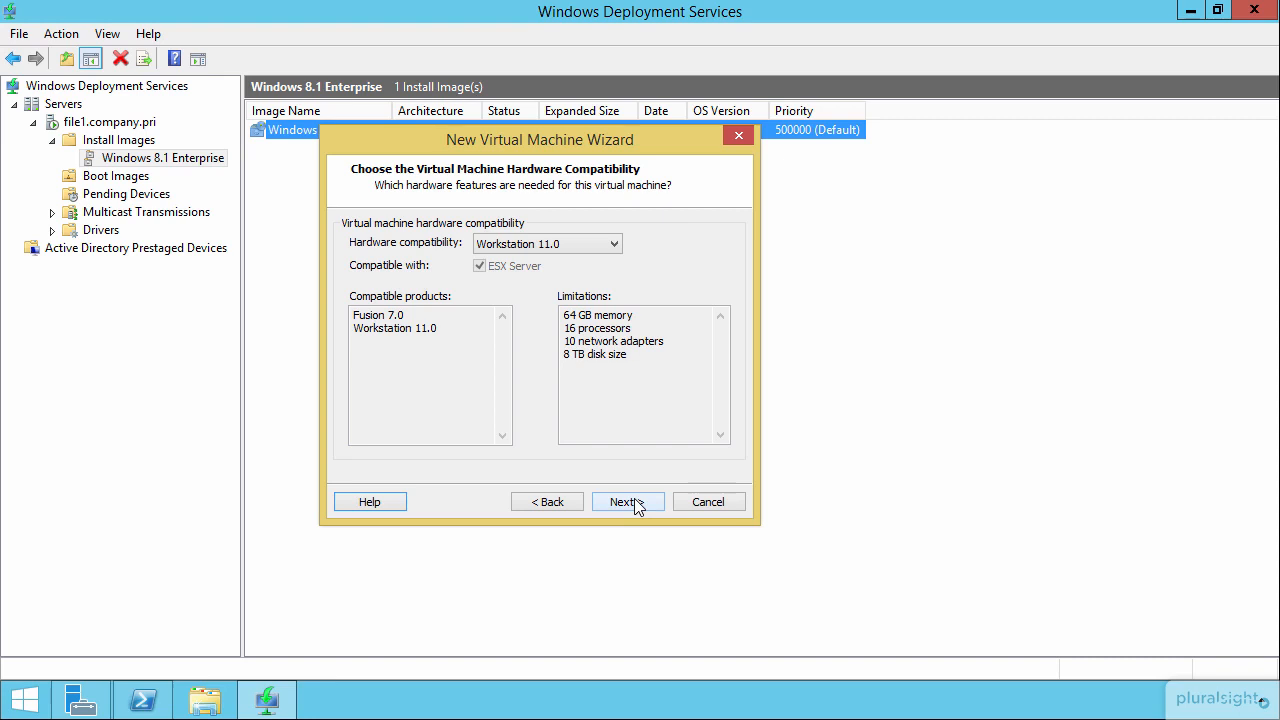
{"action": "left_click", "coordinate": [630, 502]}
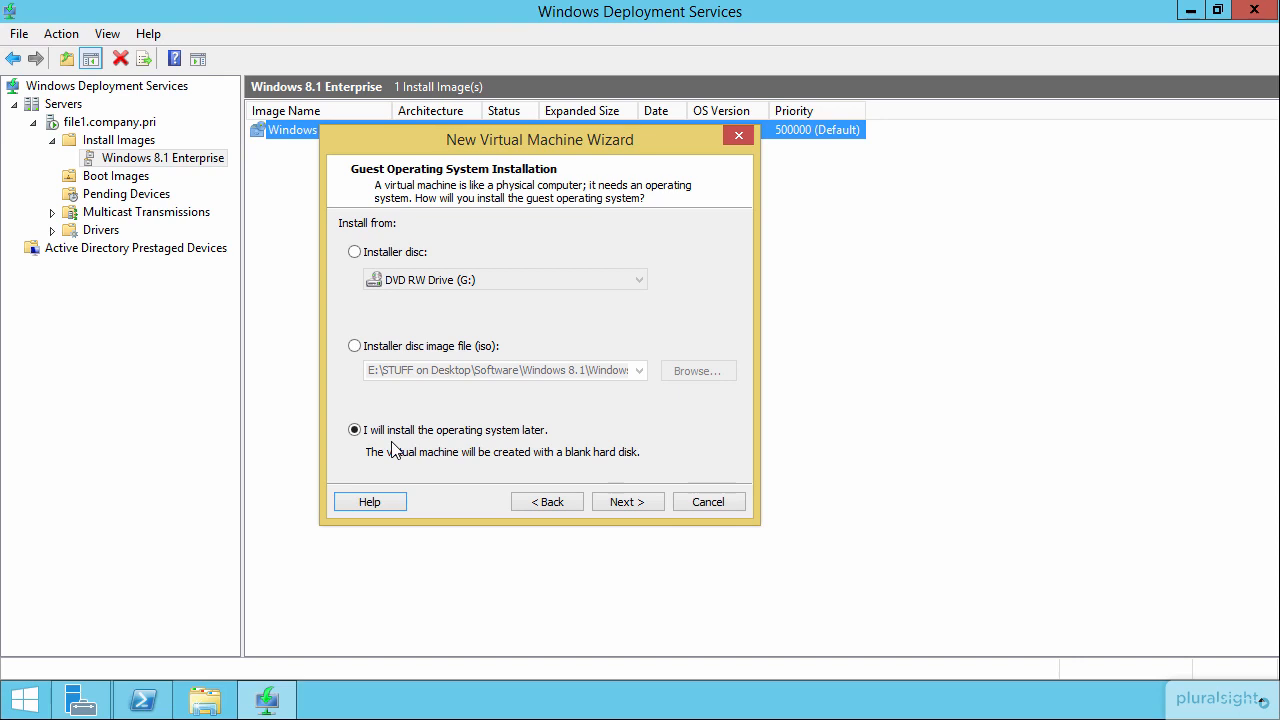
{"action": "left_click", "coordinate": [628, 500]}
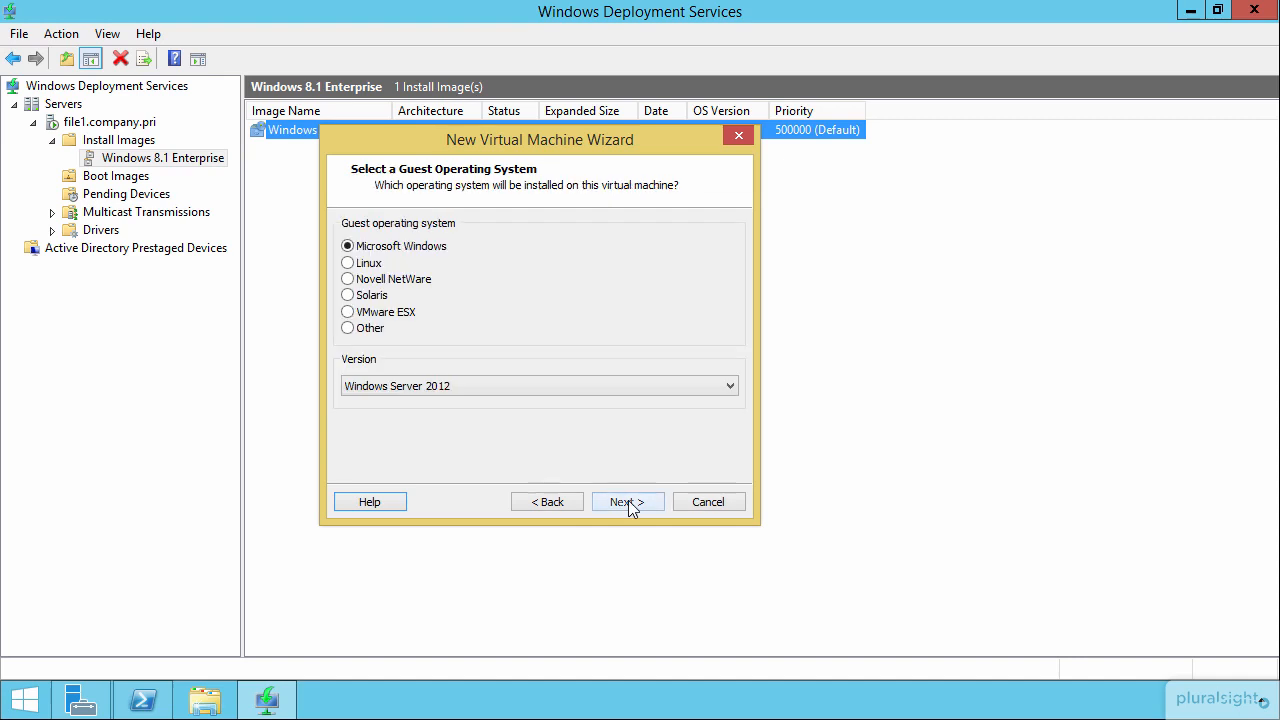
{"action": "left_click", "coordinate": [474, 393]}
{"action": "left_click", "coordinate": [416, 432]}
{"action": "left_click", "coordinate": [641, 500]}
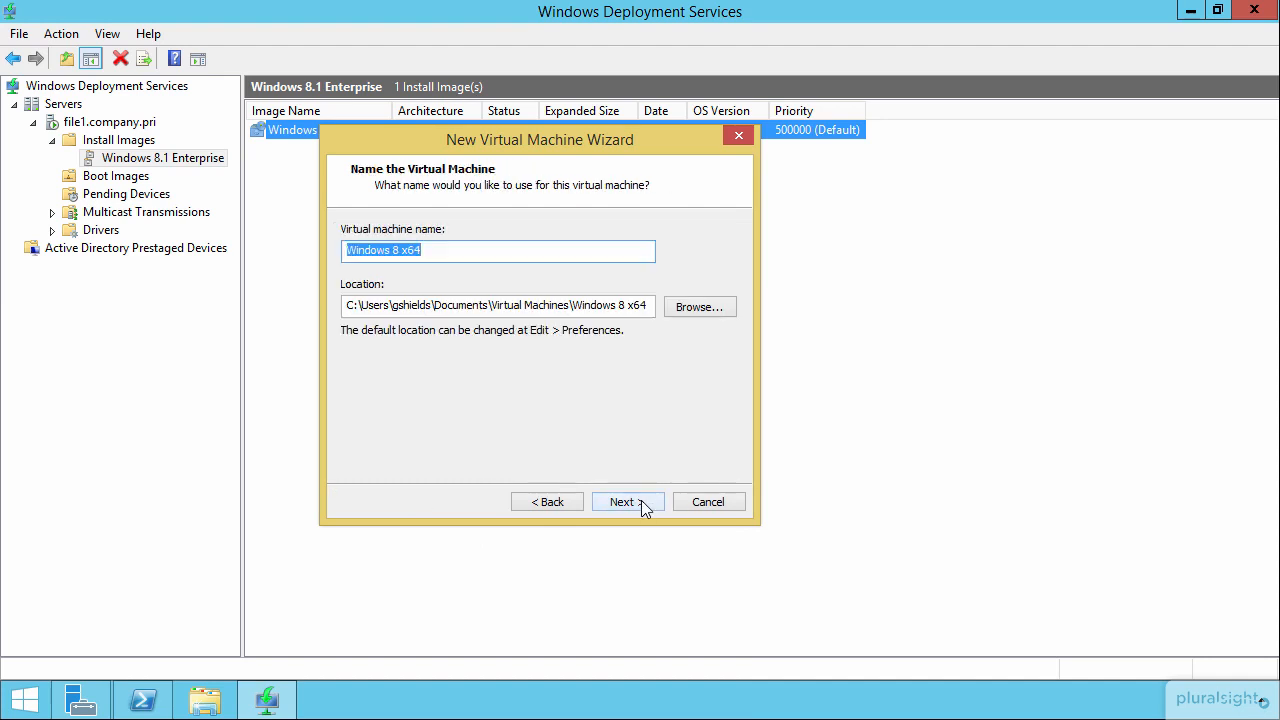
Step: Keep the name Windows 8 x64, BIOS firmware and 2048 MB of memory, and use bridged networking for the virtual machine
{"action": "left_click", "coordinate": [612, 501]}
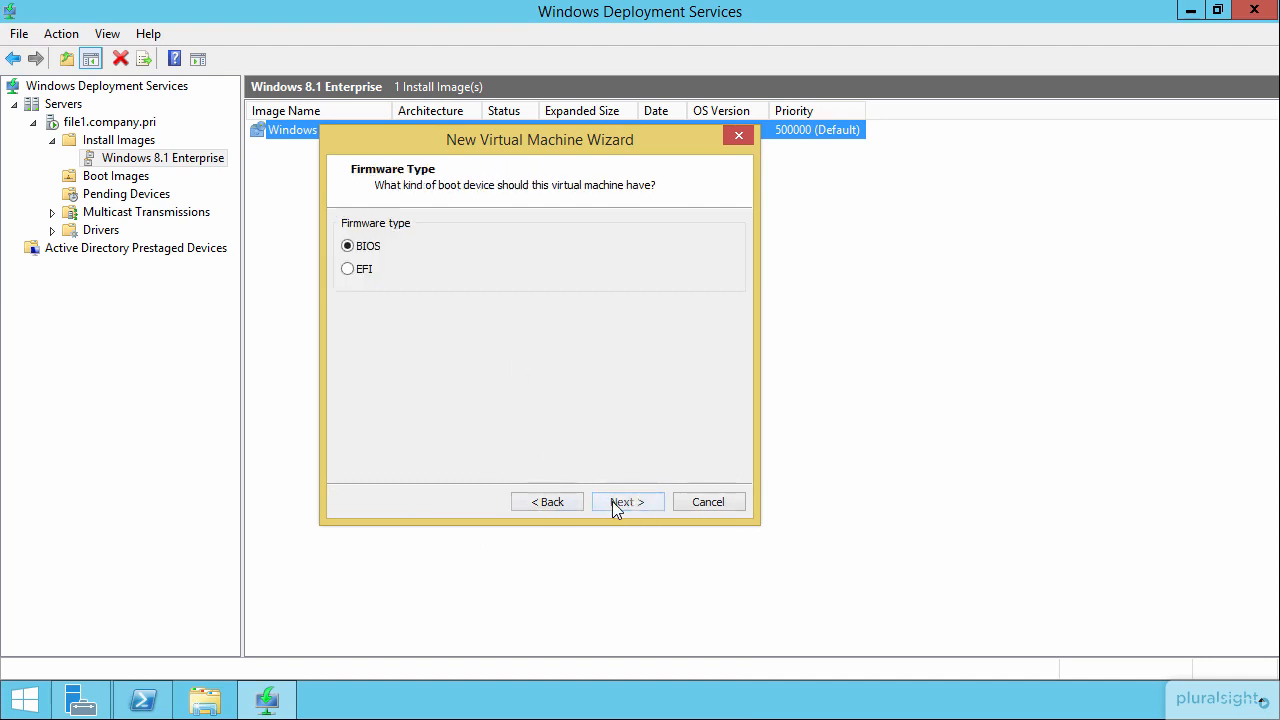
{"action": "left_click", "coordinate": [612, 501]}
{"action": "left_click", "coordinate": [612, 501]}
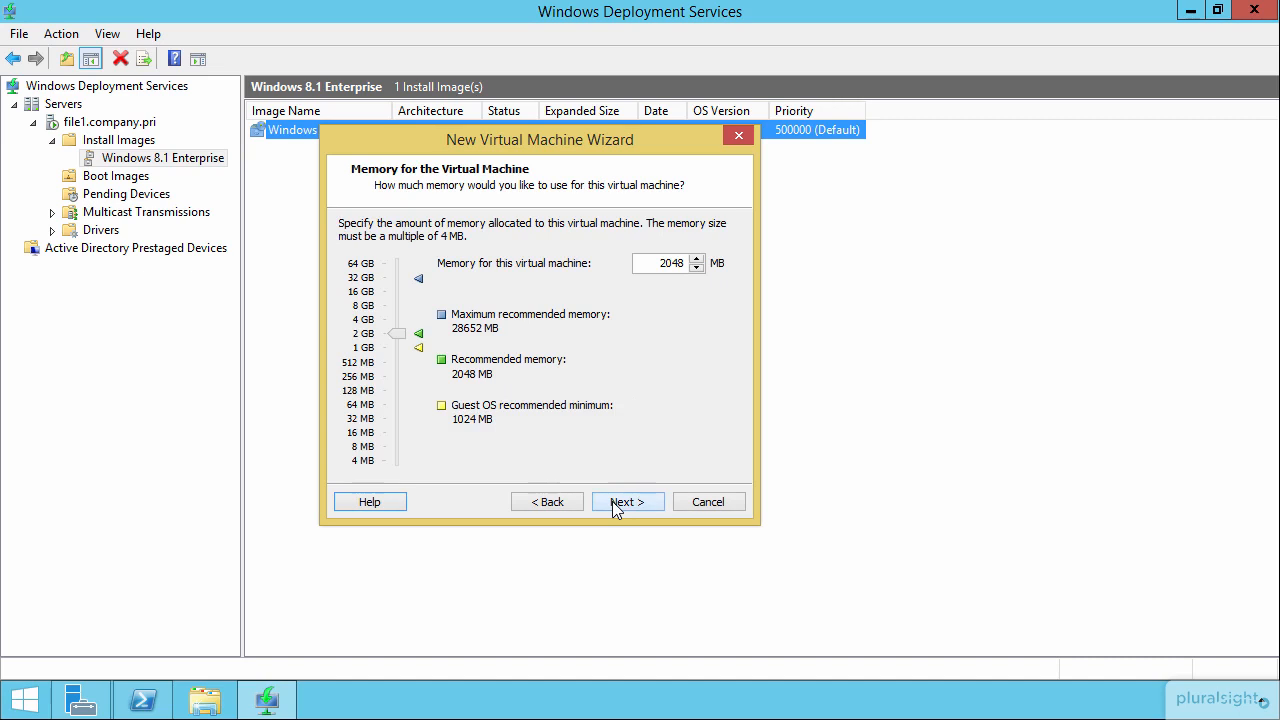
{"action": "left_click", "coordinate": [612, 501]}
{"action": "left_click", "coordinate": [452, 250]}
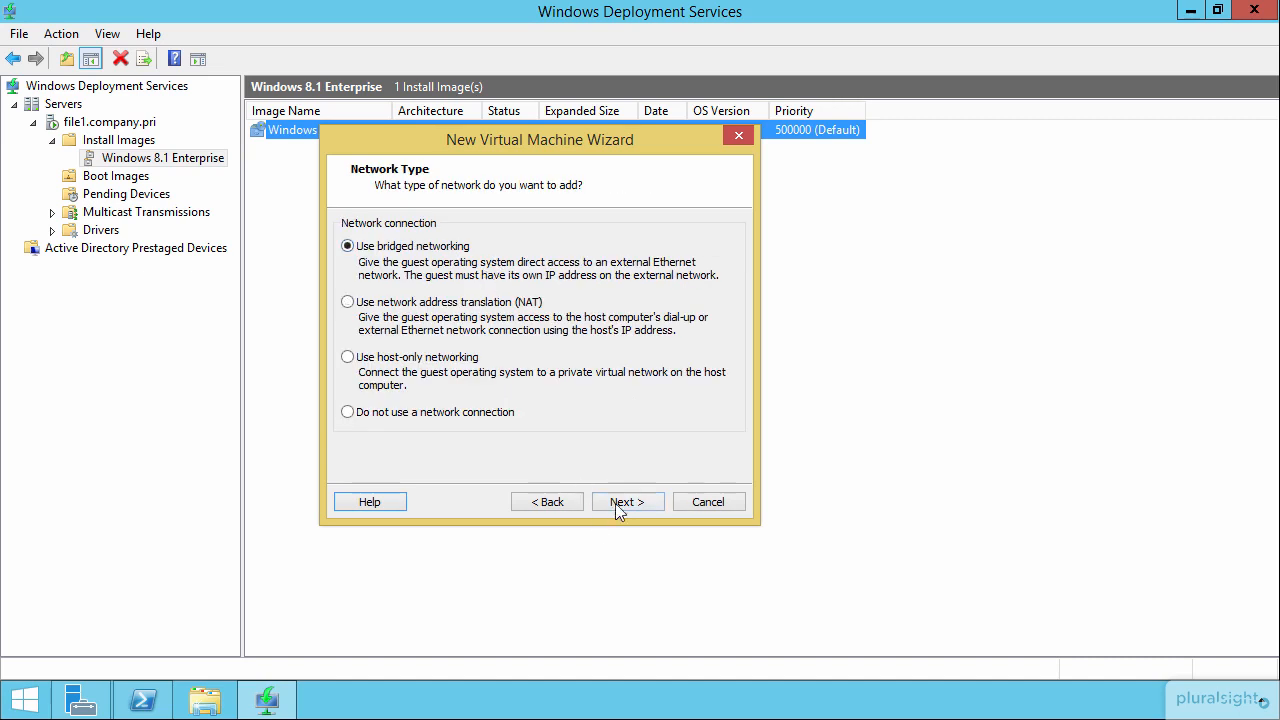
{"action": "left_click", "coordinate": [620, 503]}
Step: Finish the virtual machine with a new virtual disk stored as Windows 8 x64.vmdk, and power it on
{"action": "left_click", "coordinate": [622, 503]}
{"action": "left_click", "coordinate": [620, 503]}
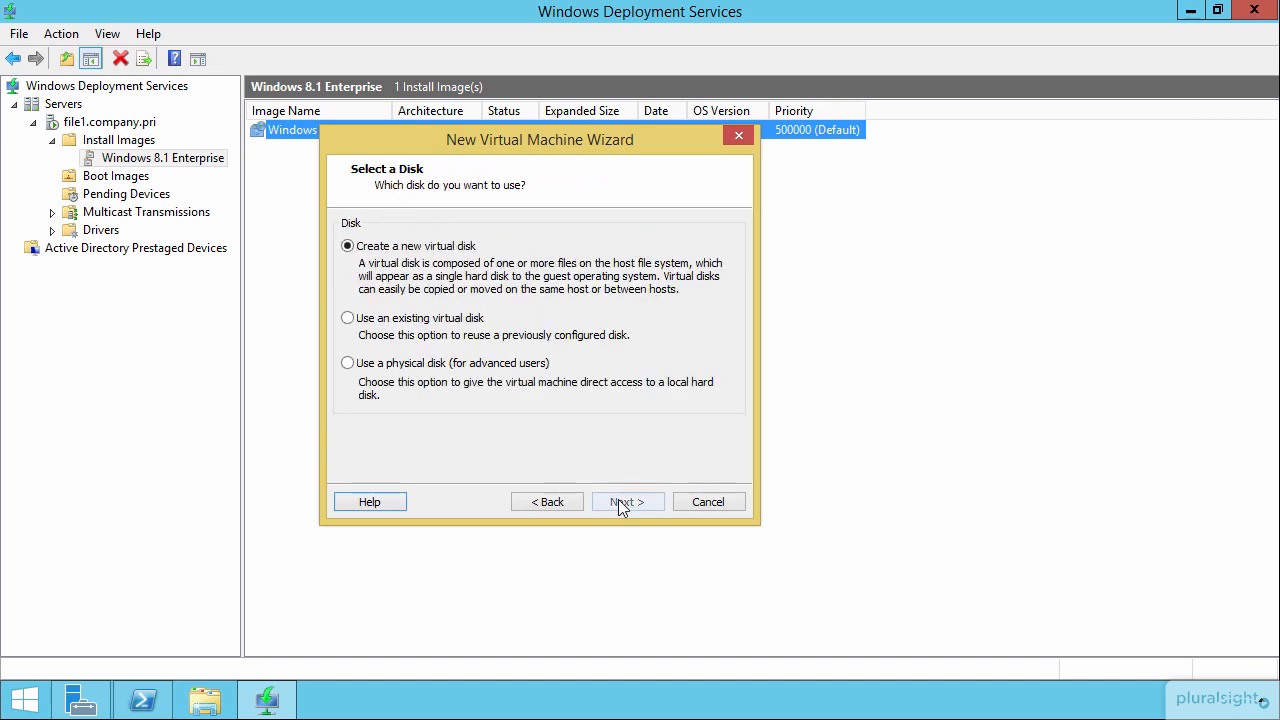
{"action": "left_click", "coordinate": [620, 503]}
{"action": "left_click", "coordinate": [620, 502]}
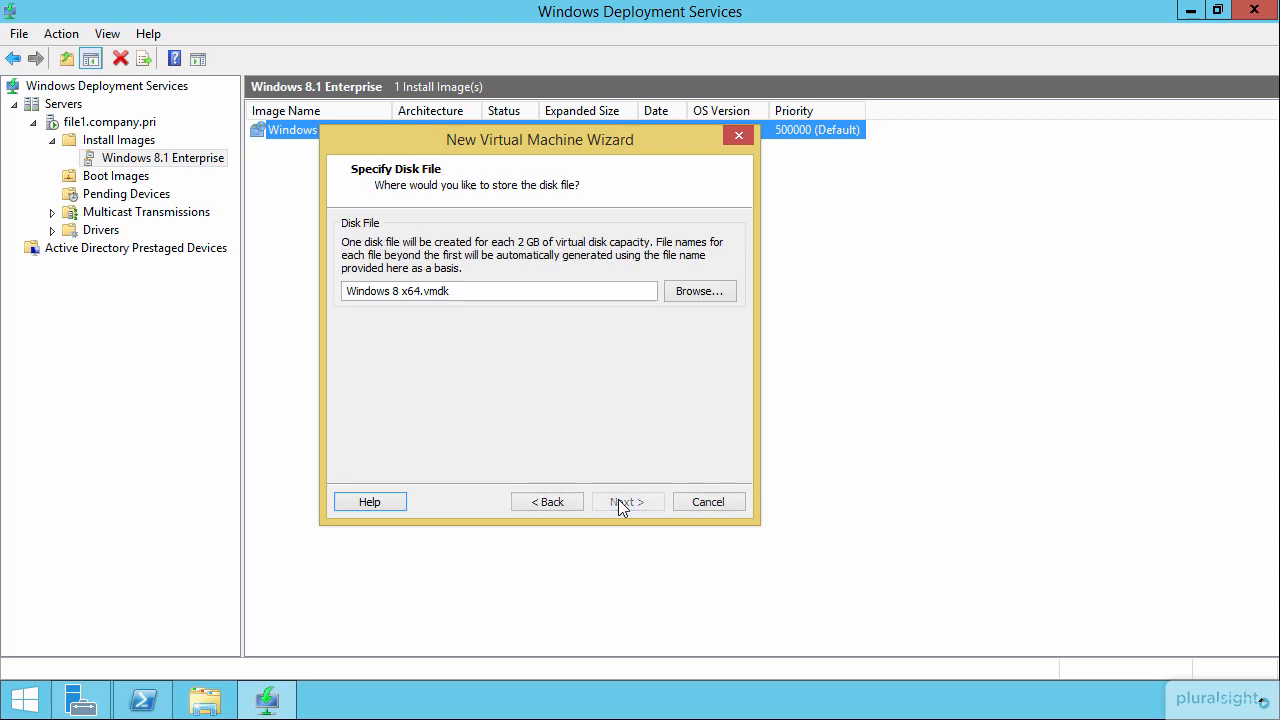
{"action": "left_click", "coordinate": [620, 502]}
{"action": "left_click", "coordinate": [620, 502]}
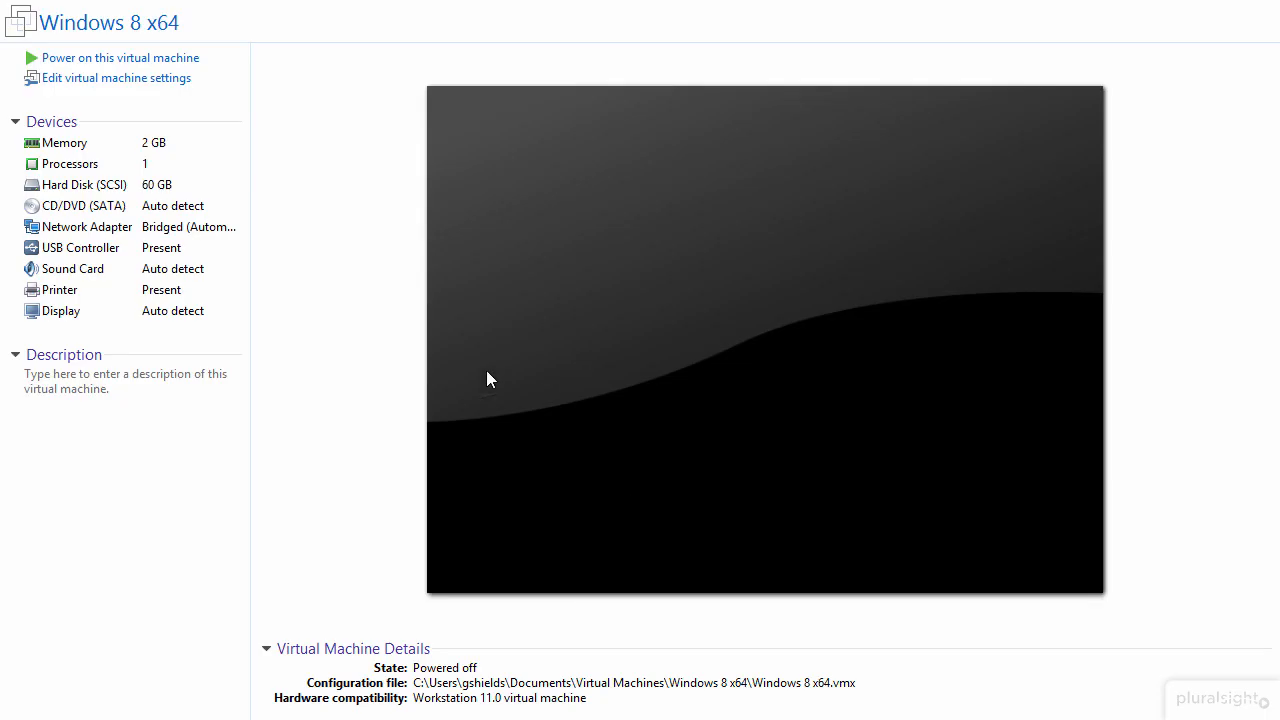
{"action": "left_click", "coordinate": [162, 58]}
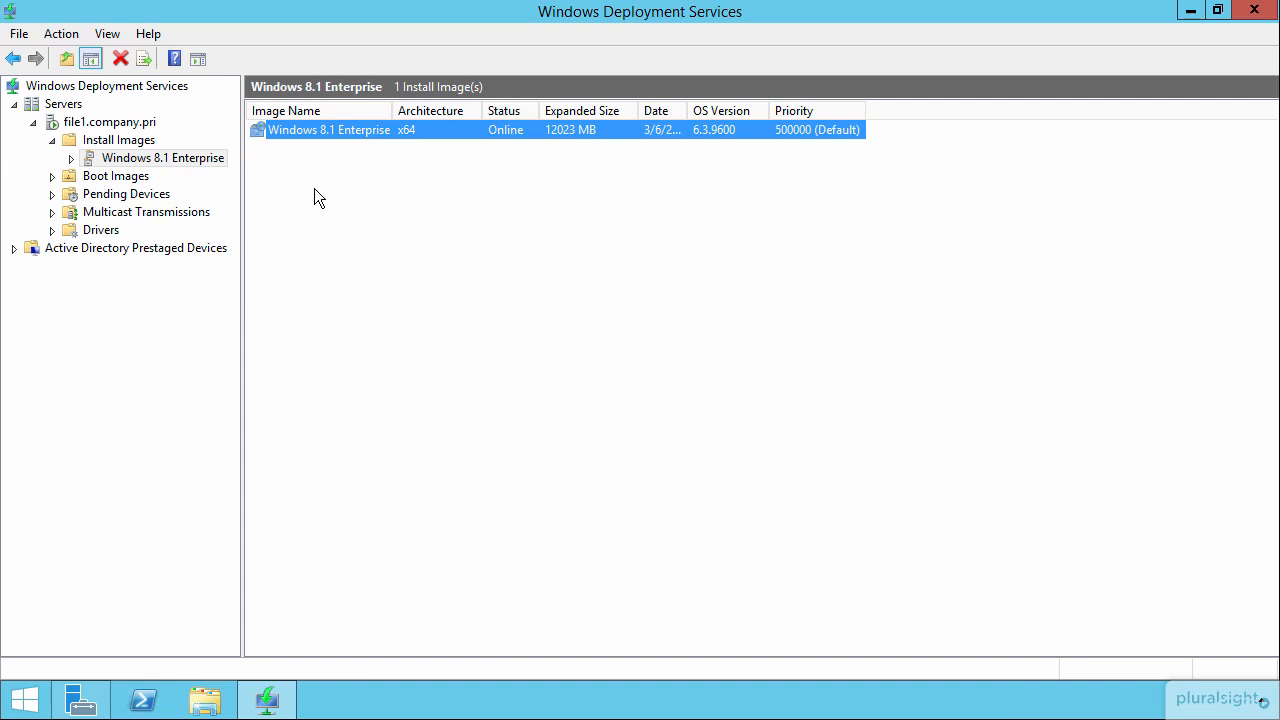
Step: In Windows Deployment Services, name and approve pending device request 2 as mydesktop3 in the default OU
{"action": "left_click", "coordinate": [134, 197]}
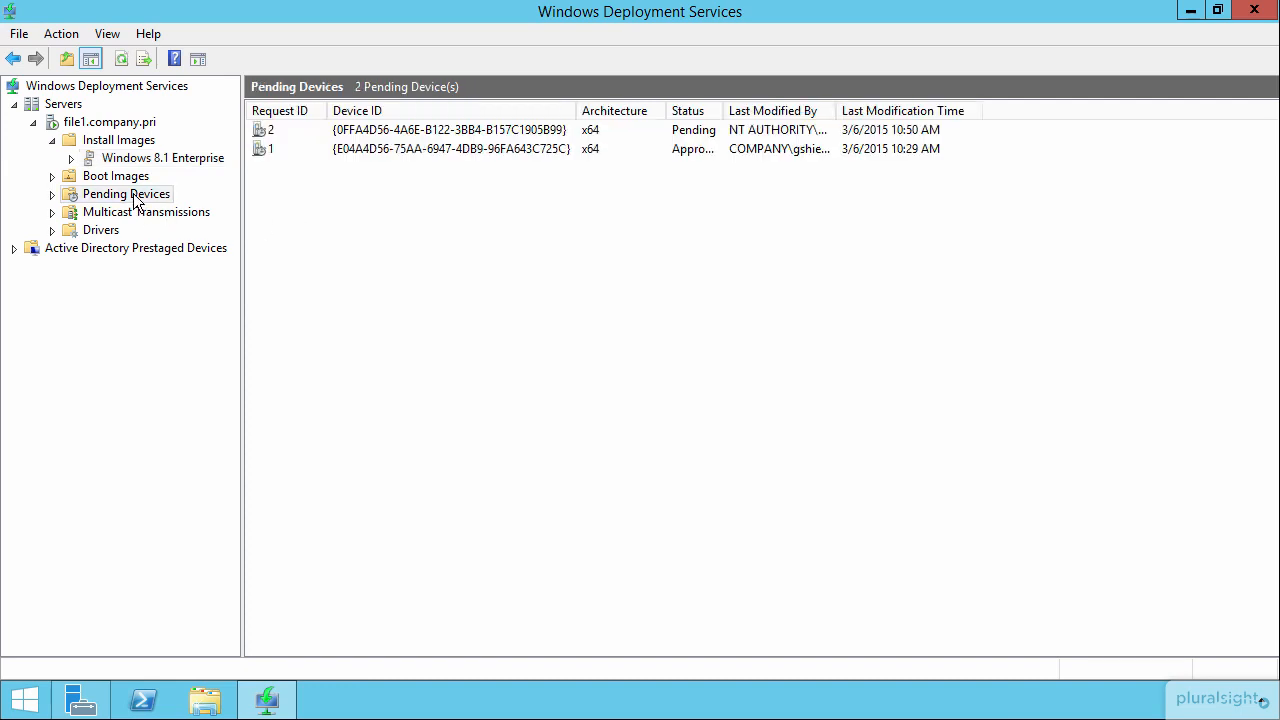
{"action": "left_click", "coordinate": [548, 136]}
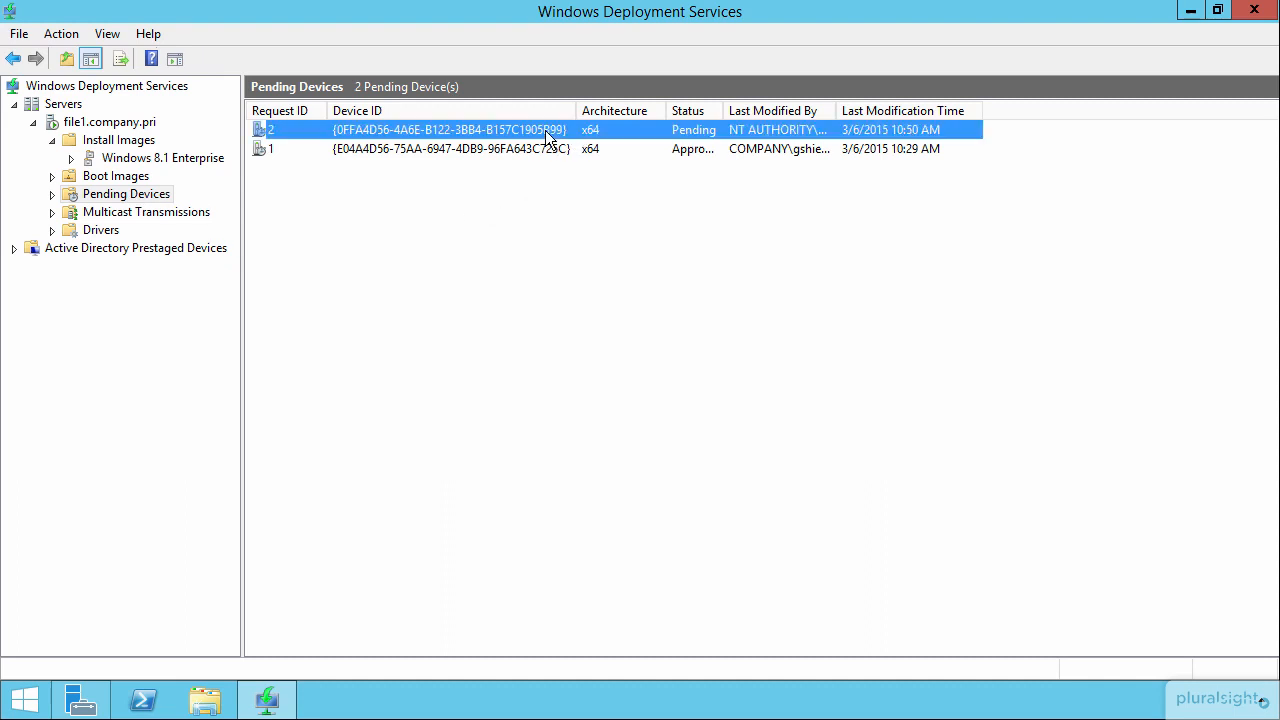
{"action": "right_click", "coordinate": [541, 132]}
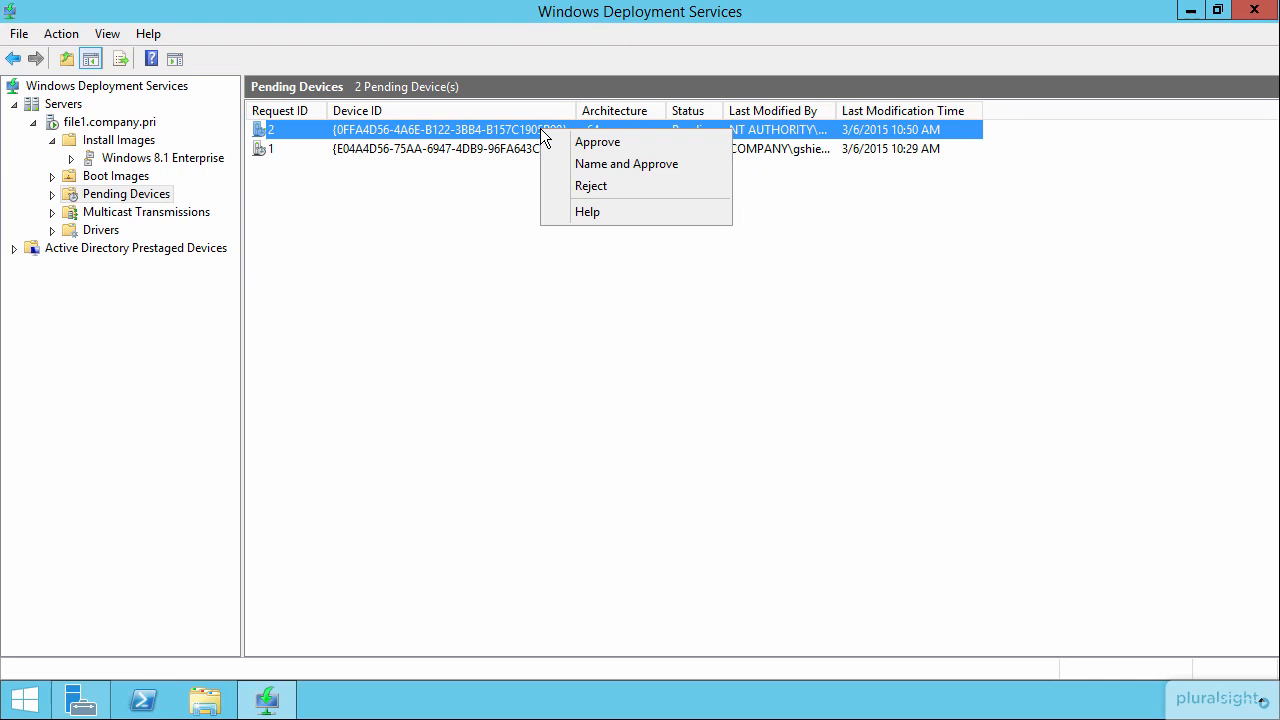
{"action": "left_click", "coordinate": [650, 164]}
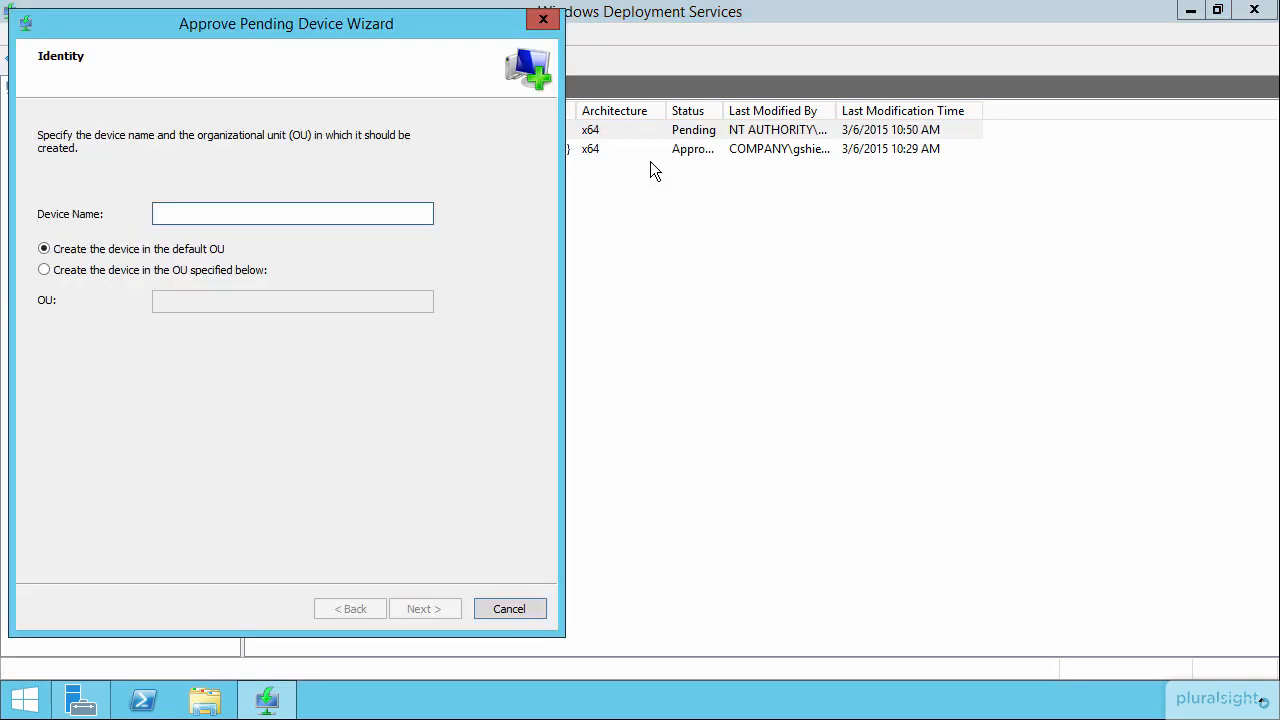
{"action": "type", "text": "mydesktop"}
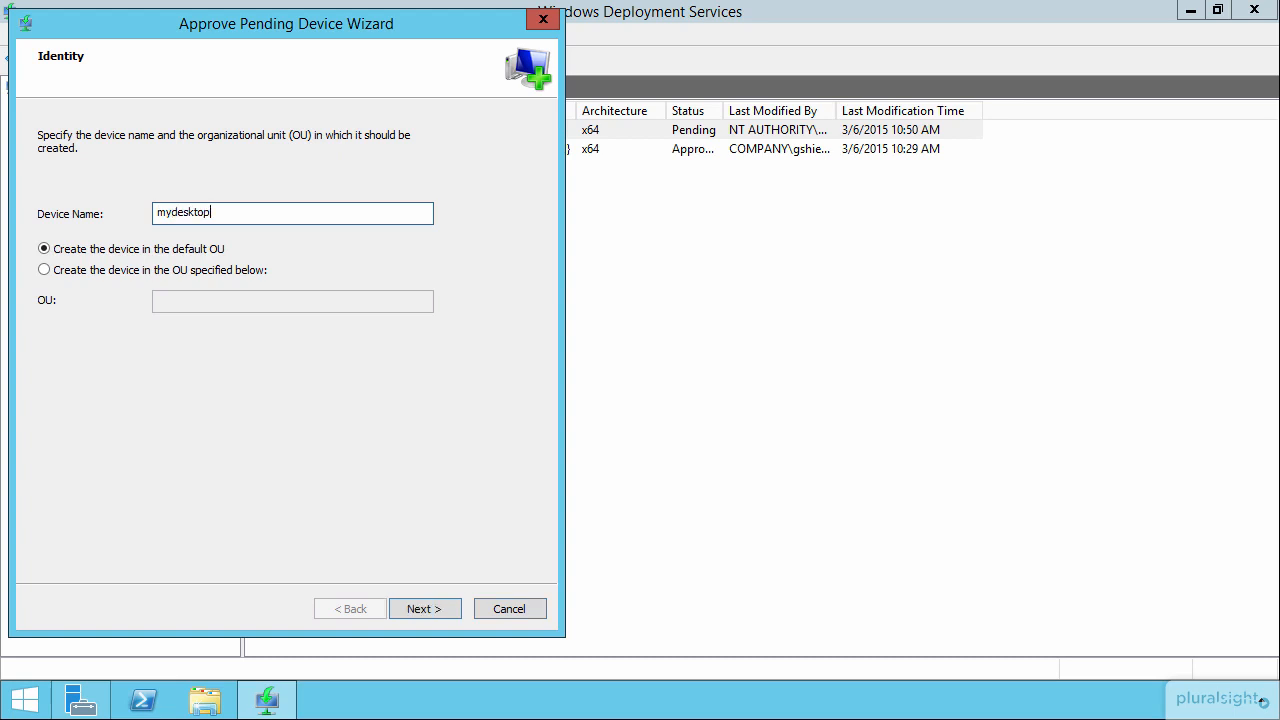
{"action": "type", "text": "3"}
{"action": "left_click", "coordinate": [428, 608]}
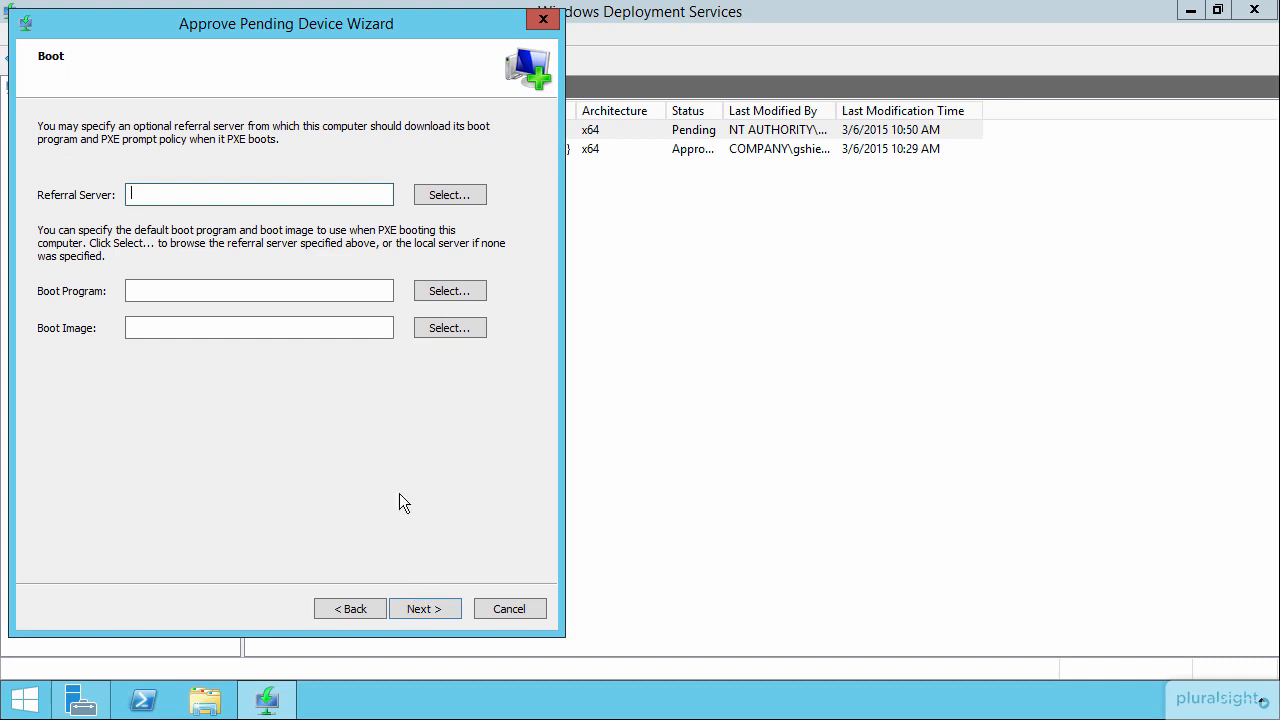
Step: Complete the device approval without boot or unattend settings, keeping the option to join the domain when deployed
{"action": "left_click", "coordinate": [421, 610]}
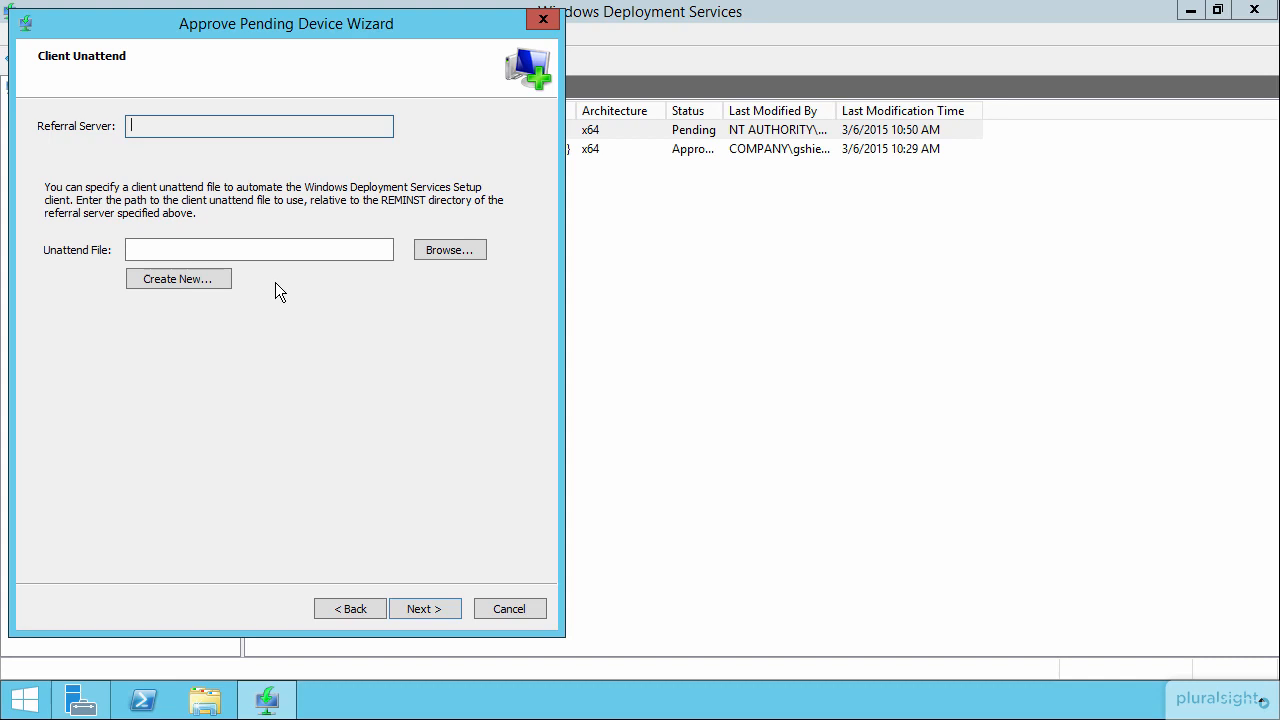
{"action": "left_click", "coordinate": [422, 609]}
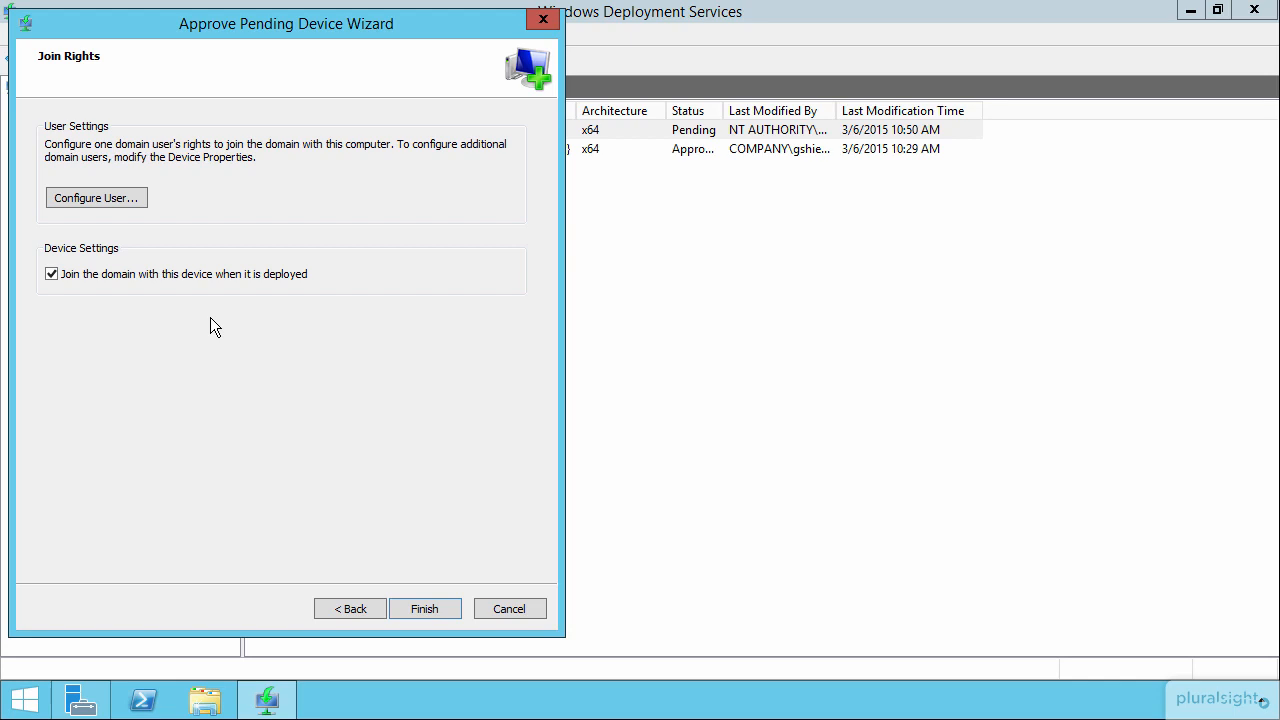
{"action": "left_click", "coordinate": [427, 607]}
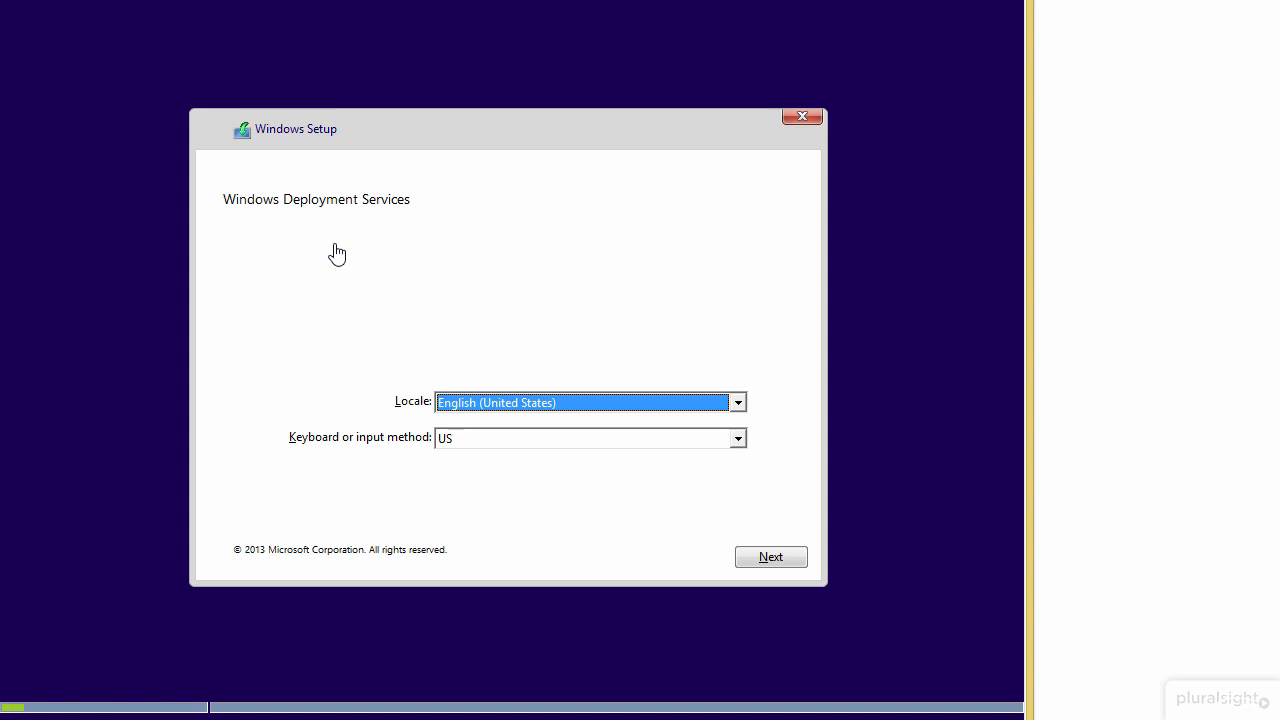
Step: In Windows Setup on the virtual machine, accept the English (United States) locale and US keyboard, and sign in with the domain user name and password
{"action": "left_click", "coordinate": [774, 562]}
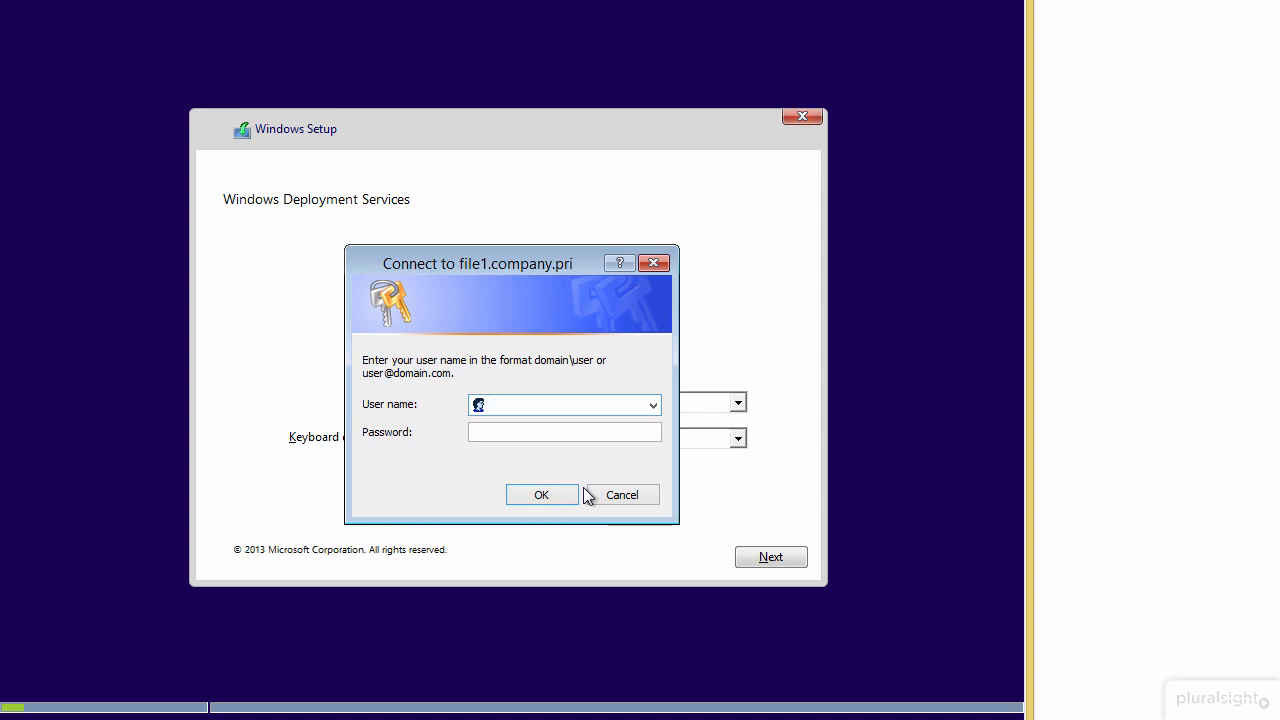
{"action": "key", "text": "Tab"}
{"action": "type", "text": "••••••"}
{"action": "key", "text": "BackSpace"}
{"action": "key", "text": "BackSpace"}
{"action": "key", "text": "BackSpace"}
{"action": "key", "text": "BackSpace"}
{"action": "key", "text": "BackSpace"}
{"action": "key", "text": "BackSpace"}
{"action": "type", "text": "••••••••"}
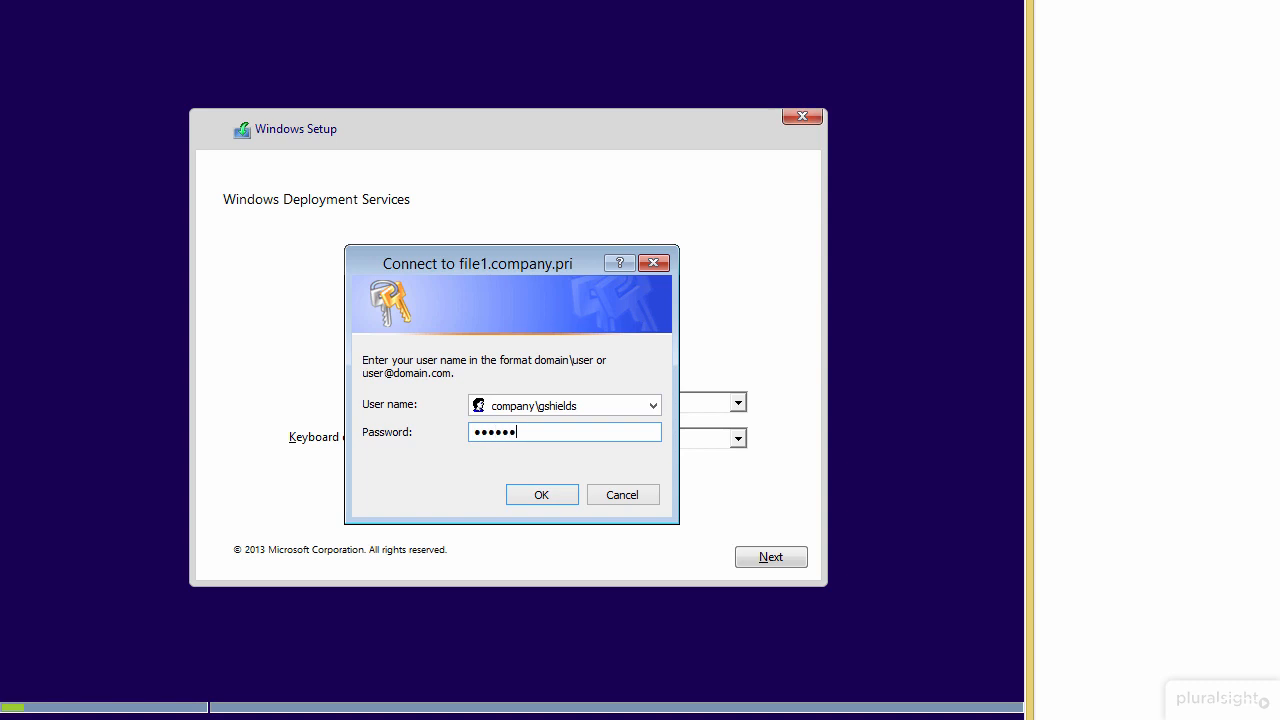
{"action": "key", "text": "Return"}
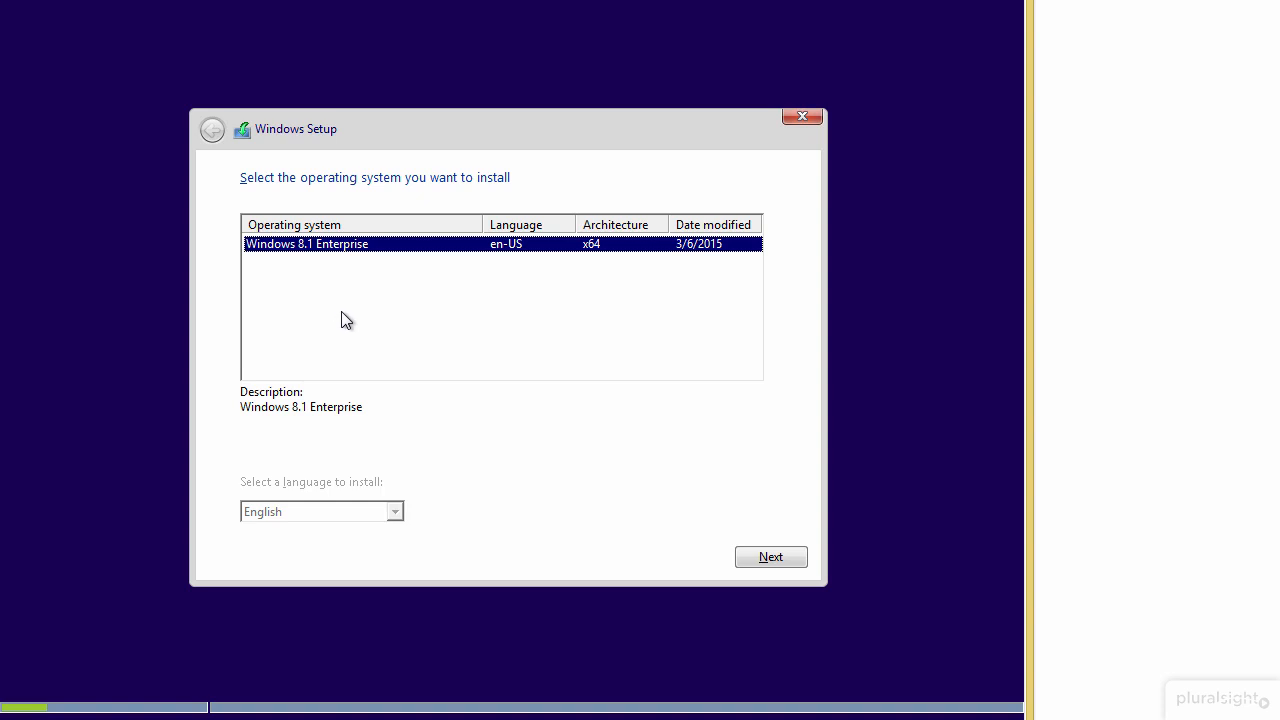
Step: Choose Windows 8.1 Enterprise as the operating system to install
{"action": "left_click", "coordinate": [778, 559]}
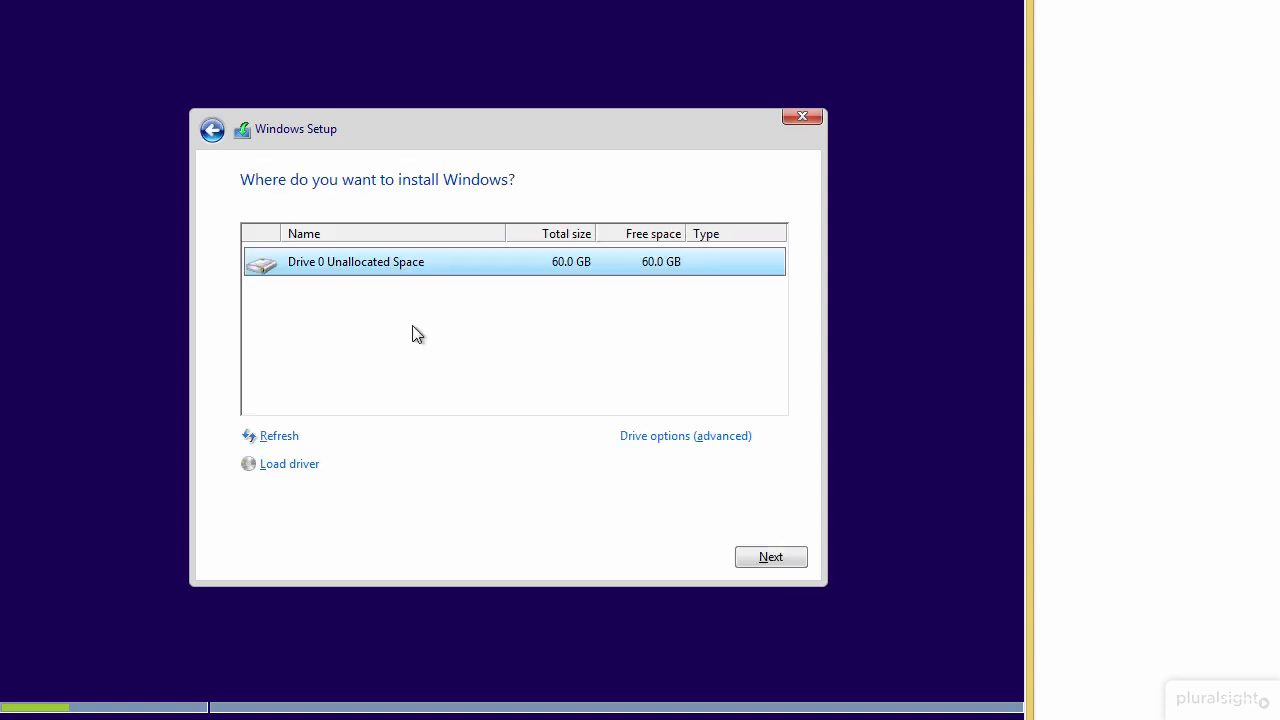